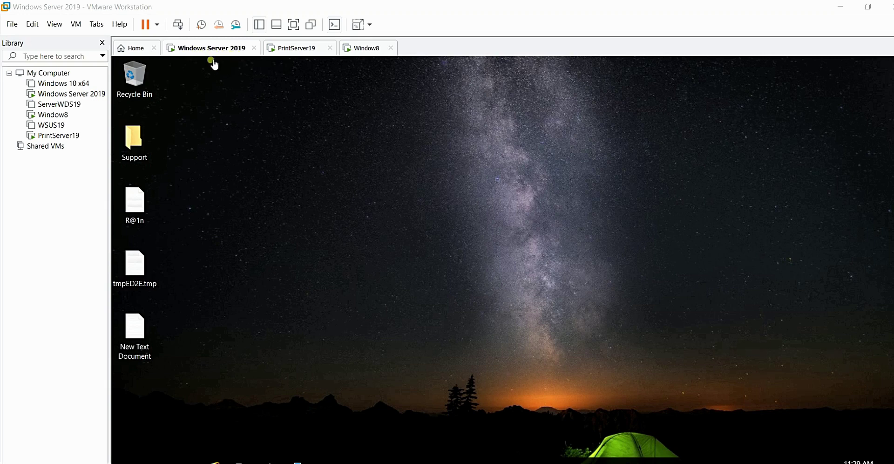
- Look over the running virtual machines and display the Local Server properties in Server Manager on Windows Server 2019
click(295, 52)
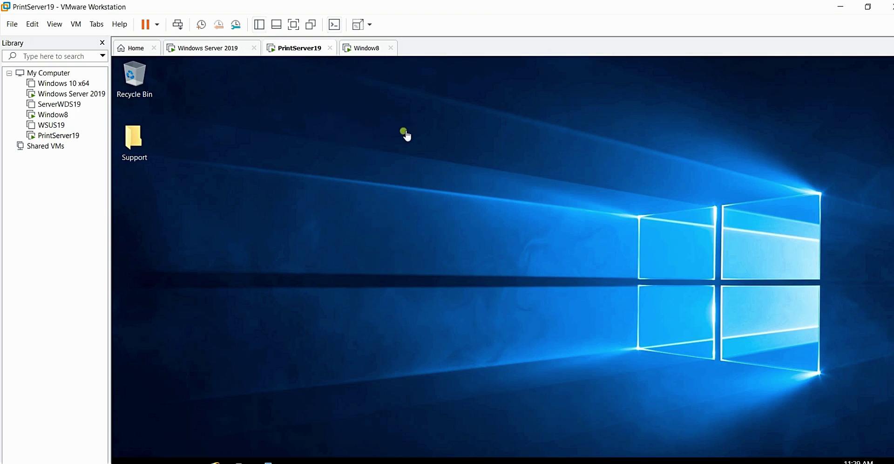
click(365, 48)
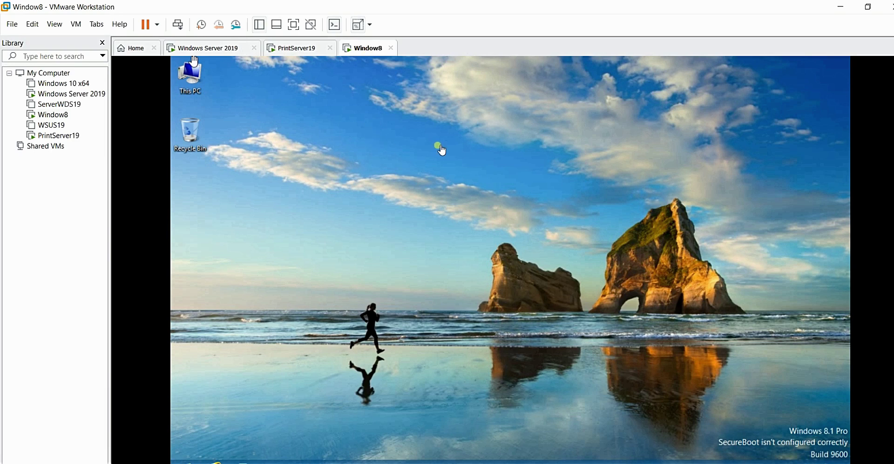
click(221, 50)
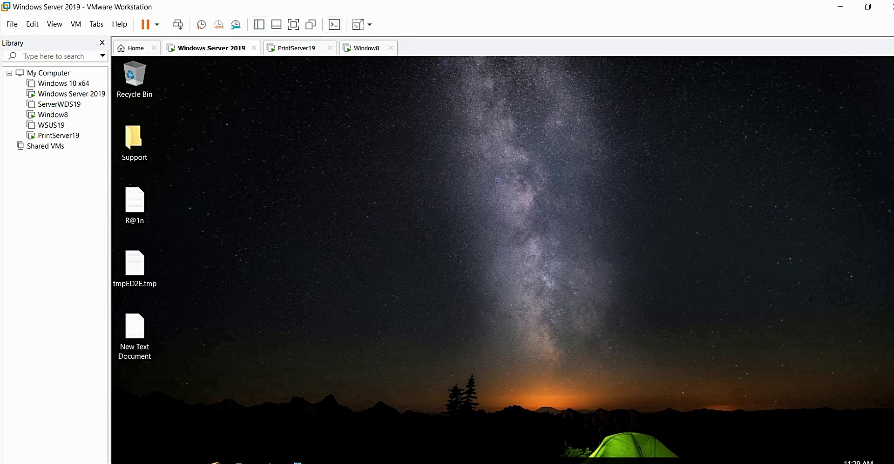
click(300, 461)
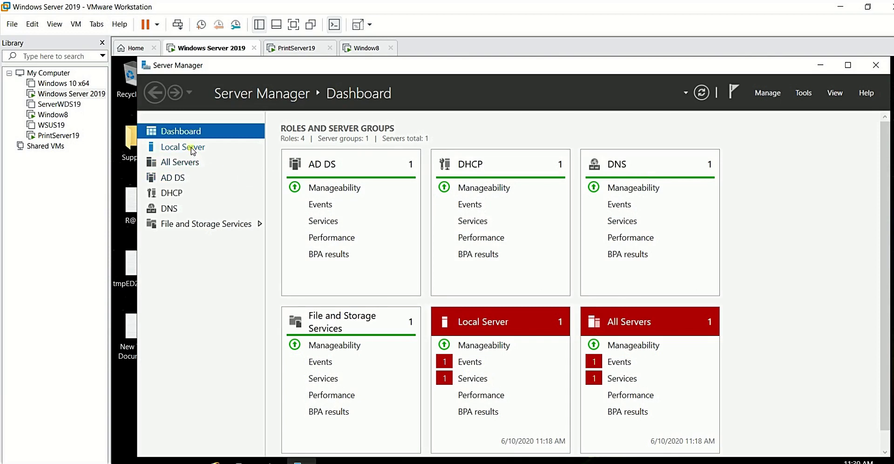
click(191, 148)
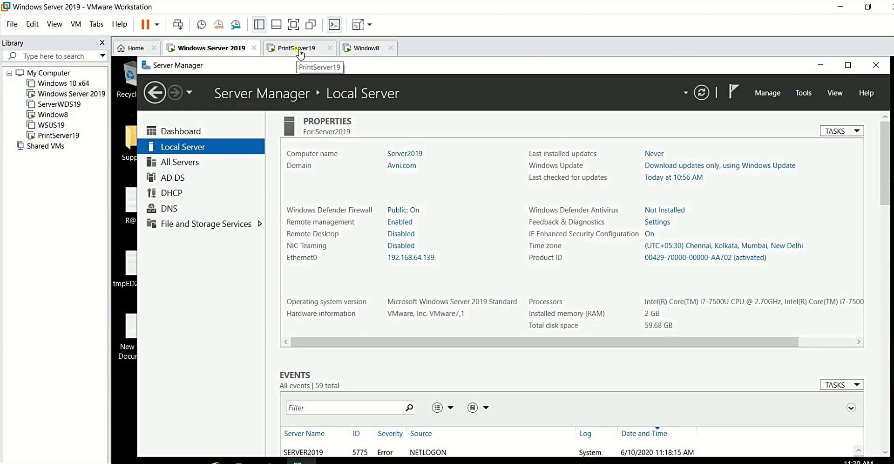
- Switch to the PrintServer19 virtual machine and open its Network Connections window by running ncpa.cpl
click(298, 49)
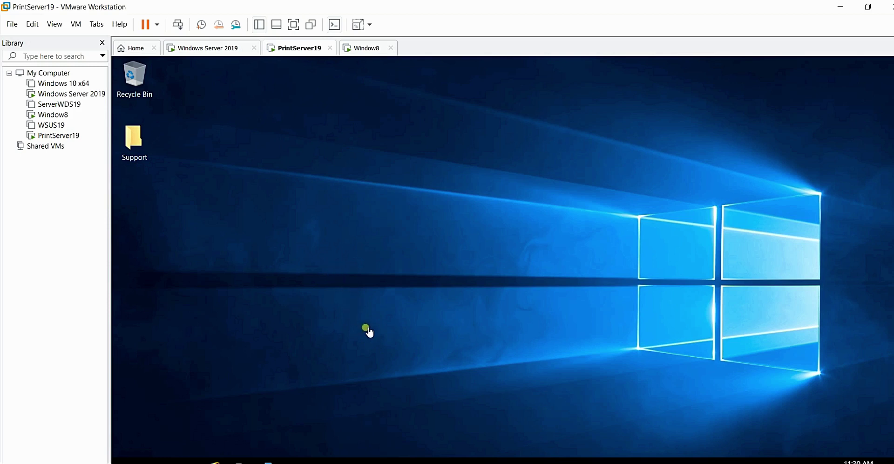
click(346, 305)
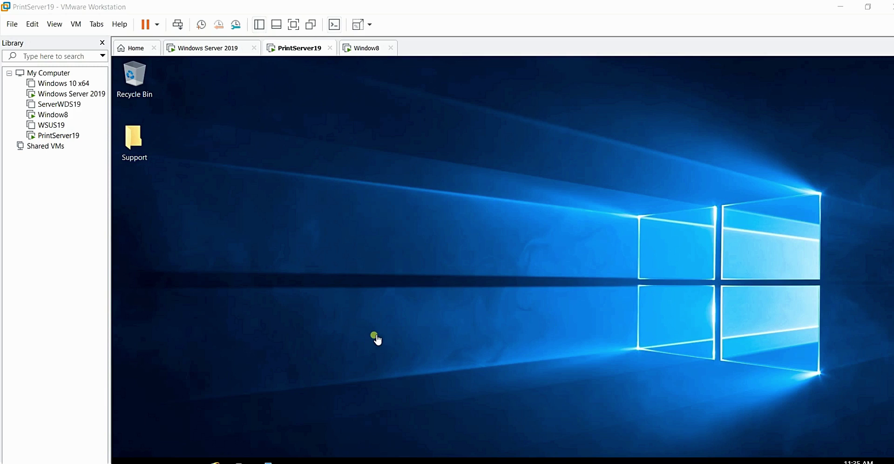
key(super+r)
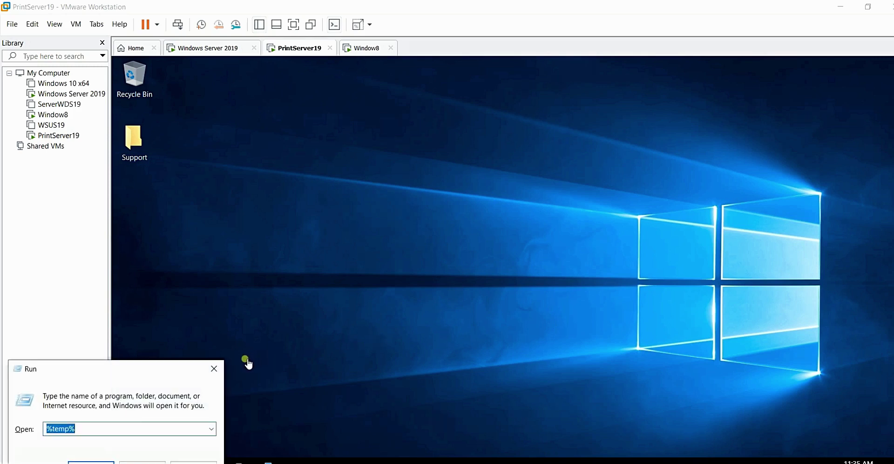
key(Return)
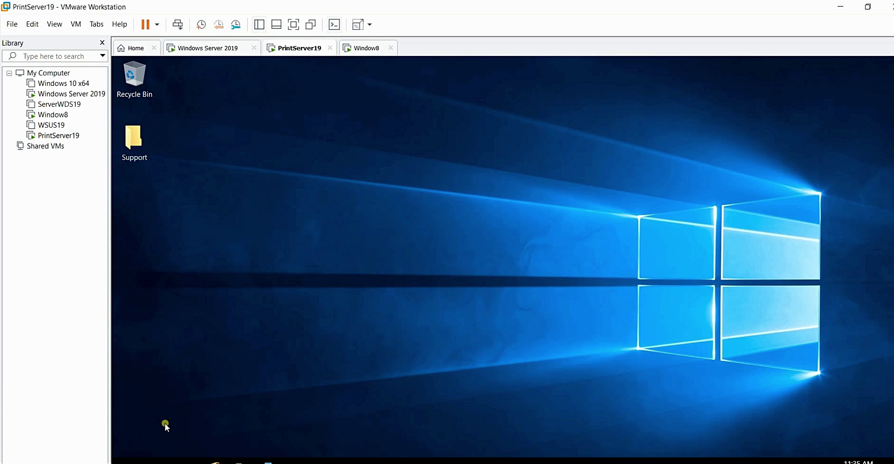
key(super+r)
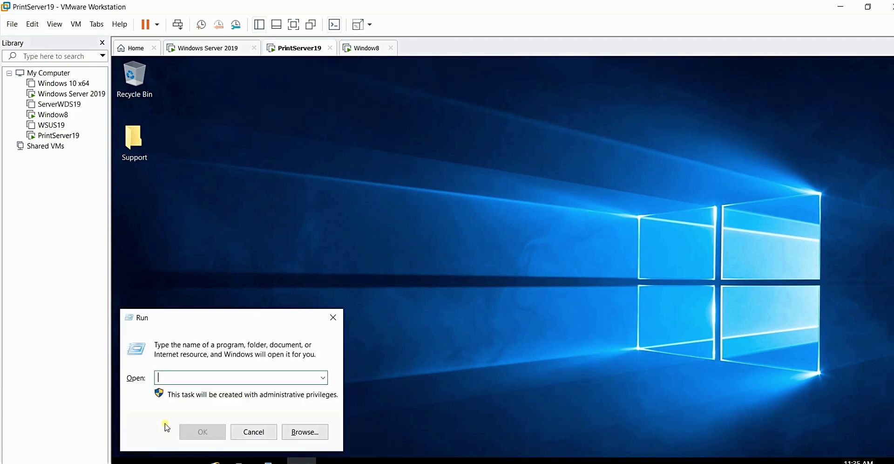
text(ncpa.cpl)
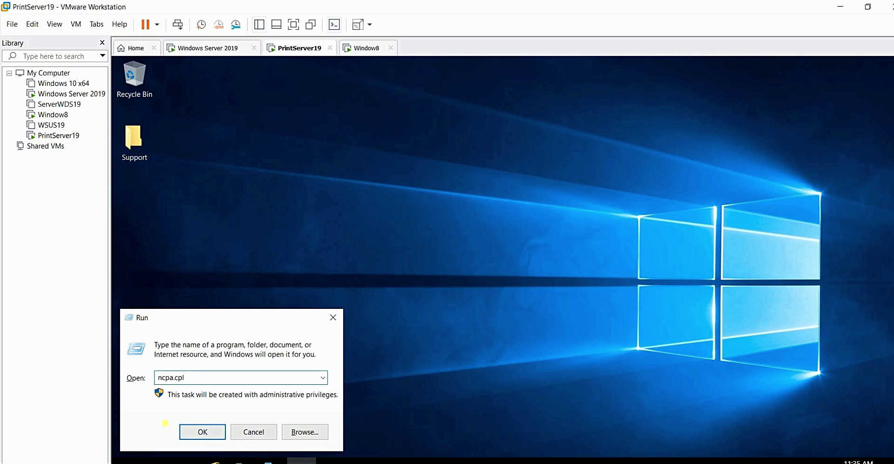
key(Return)
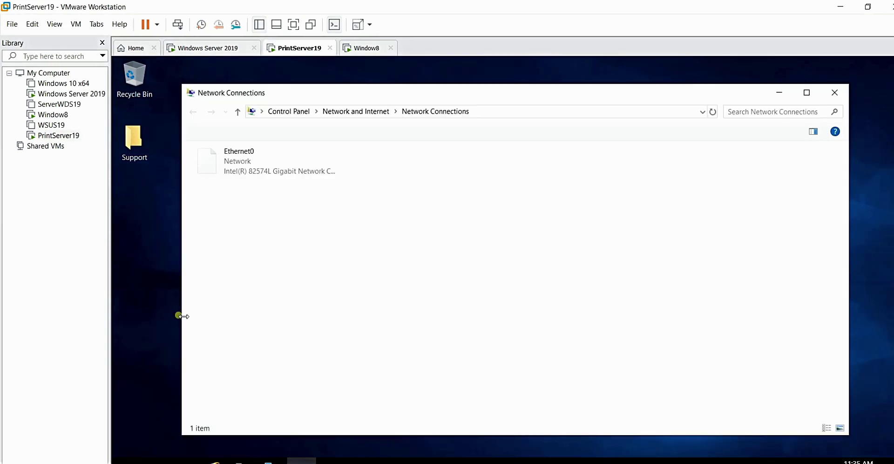
- Examine the network connection details of the Ethernet0 adapter, including its IPv4 address, gateway and DNS server
click(252, 166)
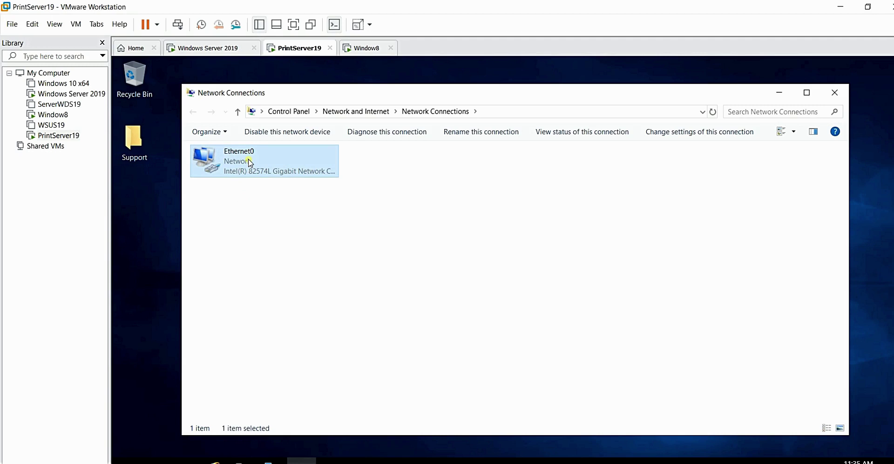
right_click(250, 161)
click(268, 181)
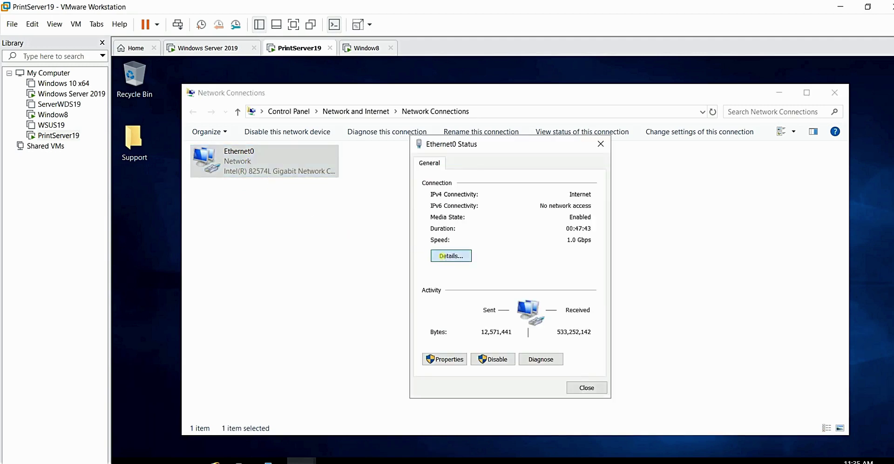
click(441, 255)
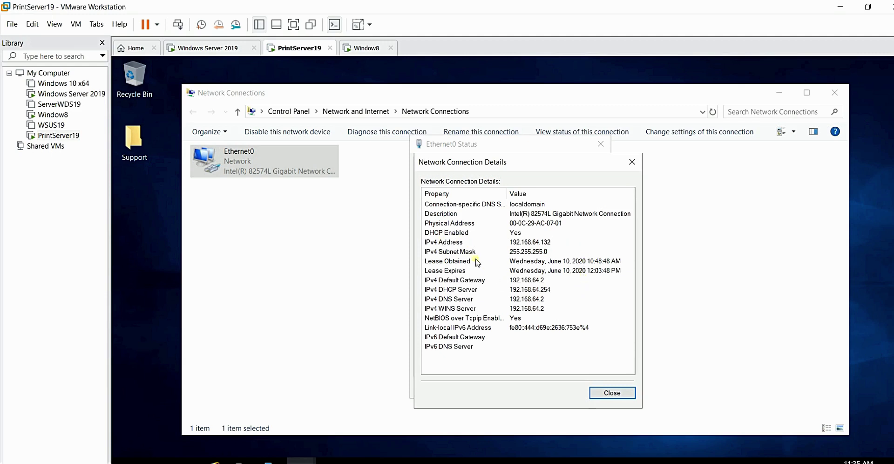
click(612, 392)
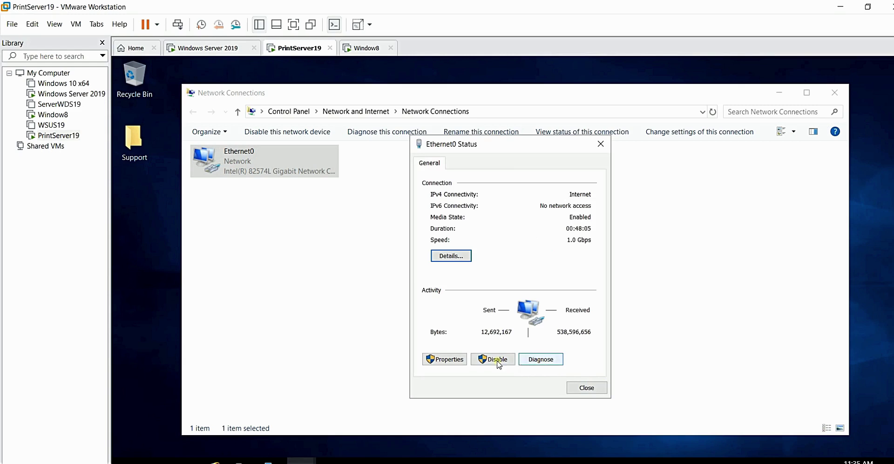
- Disable Internet Protocol Version 6 (TCP/IPv6) in the Ethernet0 adapter's properties
click(451, 360)
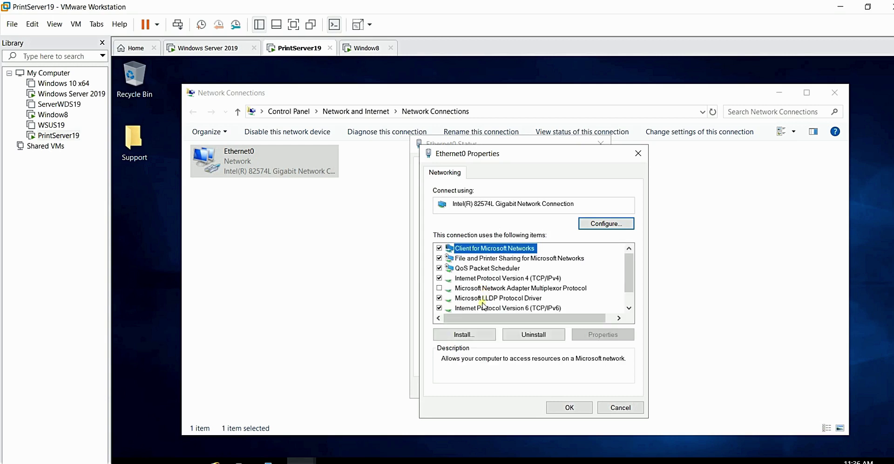
click(479, 309)
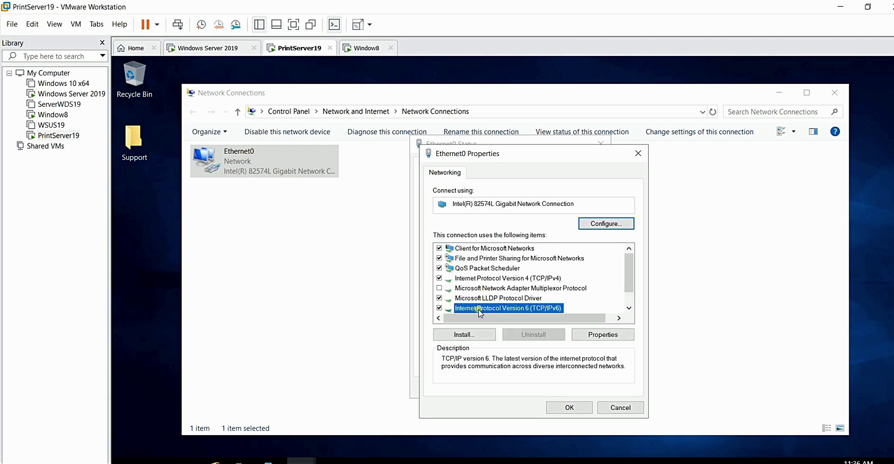
click(439, 309)
- Give Ethernet0 a static IPv4 configuration: IP address 192.168.64.132, subnet mask 255.255.255.0, default gateway 192.168.64.1
click(509, 279)
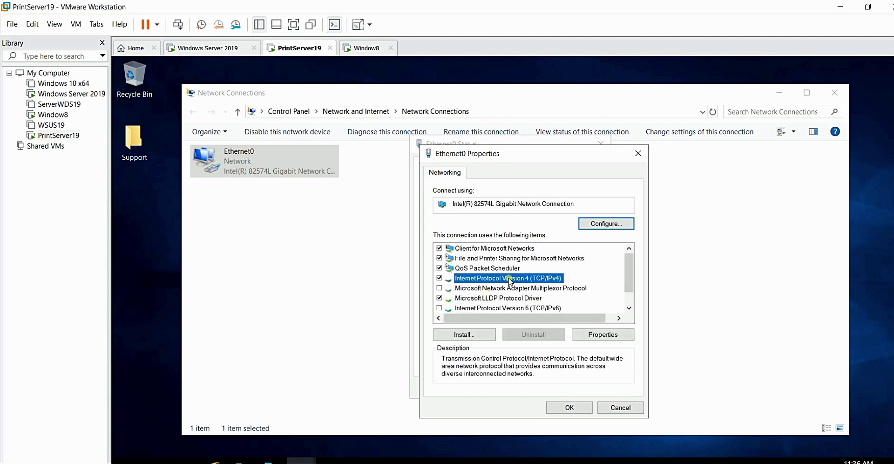
click(617, 335)
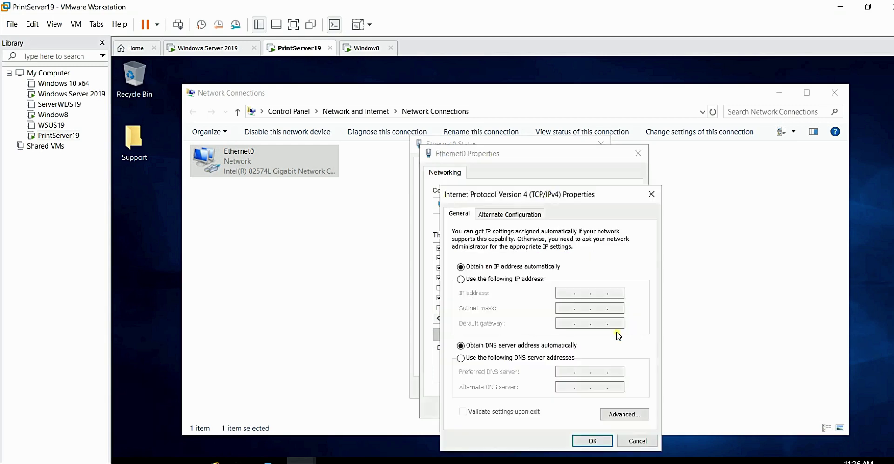
click(493, 279)
click(566, 293)
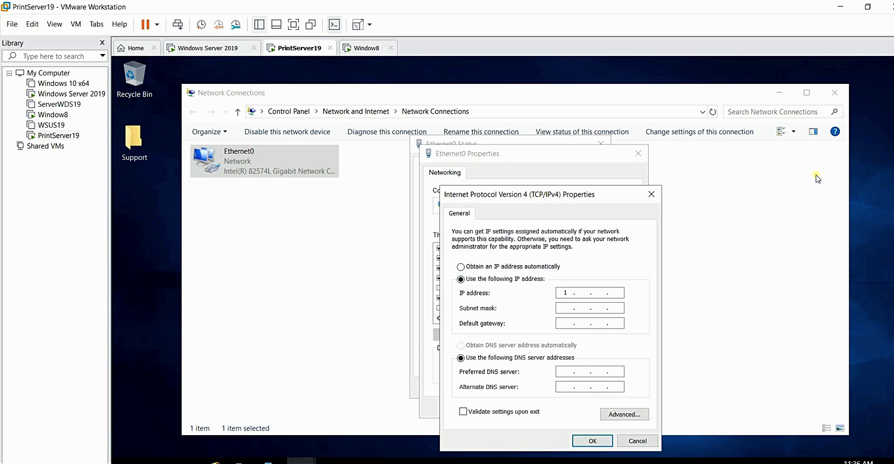
text(192 . 168 . 64 . 132)
click(598, 307)
click(559, 325)
text(192 . 16)
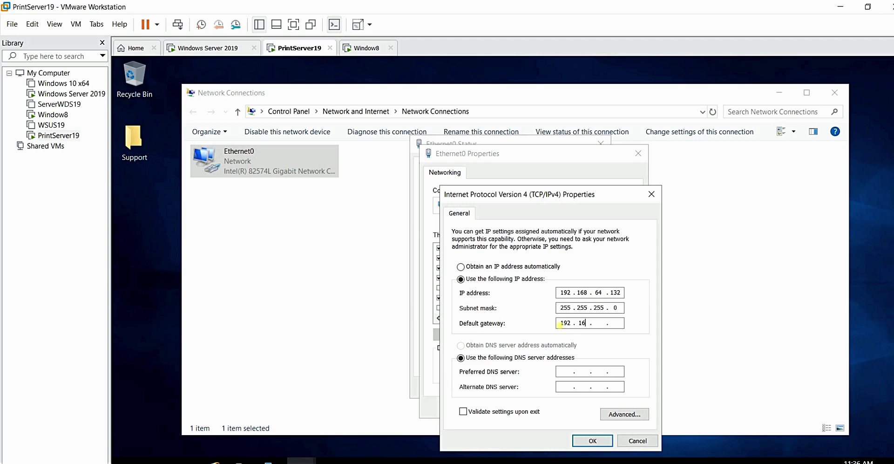
text(8 . 64)
- Set the preferred DNS server to 192.168.64.139, save the adapter settings, and allow the PC to be discoverable on Network 2
text(2 . )
text(168 . )
text(64 . )
text(139)
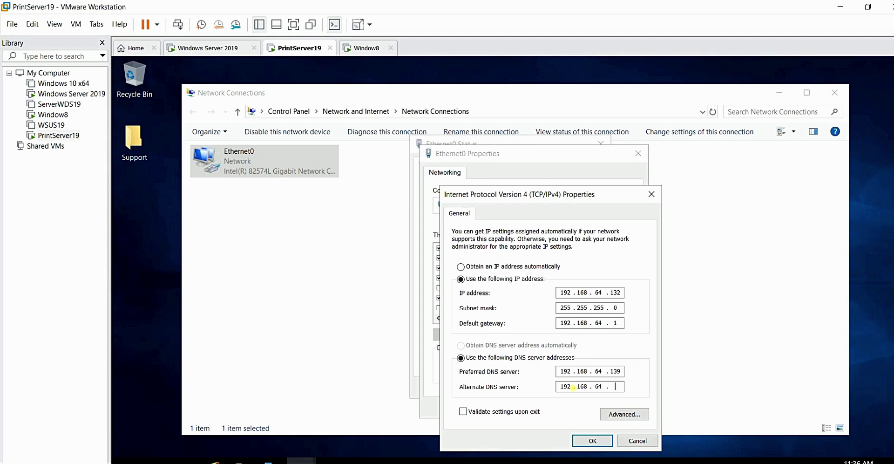
click(592, 440)
click(569, 407)
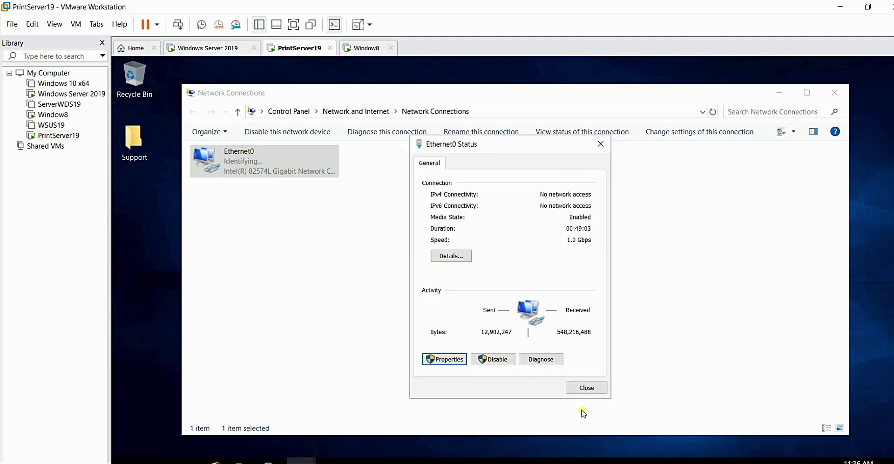
click(582, 391)
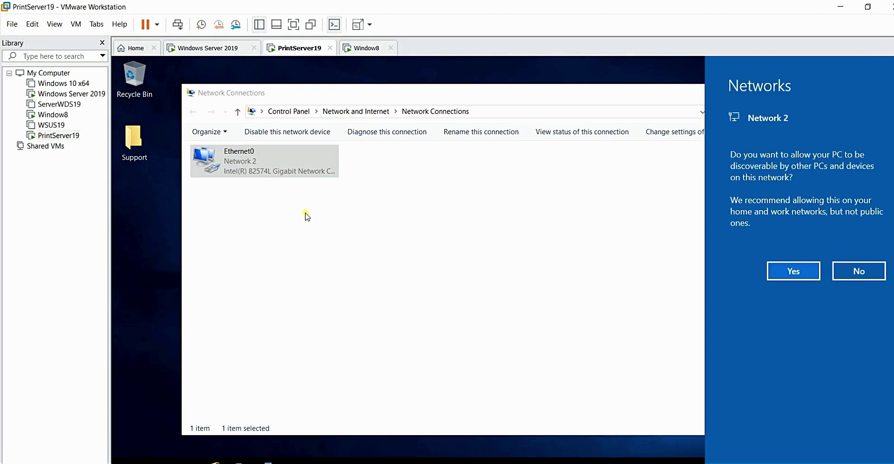
click(793, 272)
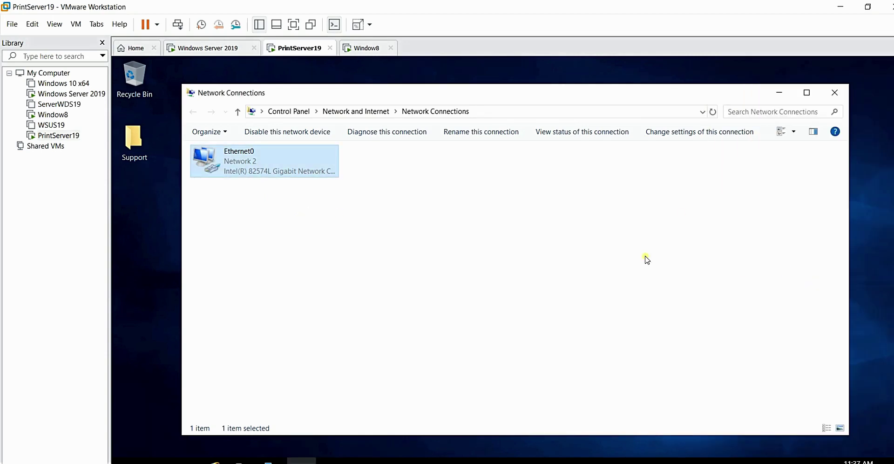
- Restart the Ethernet0 adapter by disabling and re-enabling it
right_click(257, 163)
click(492, 175)
click(493, 175)
right_click(276, 161)
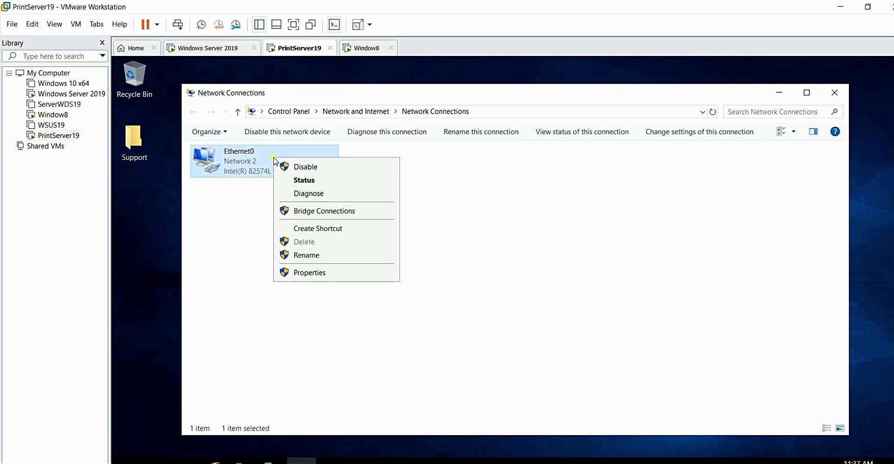
click(308, 168)
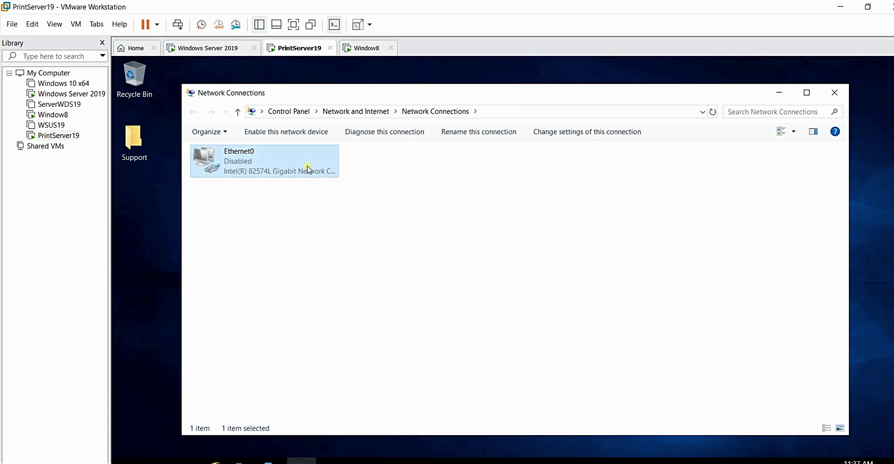
right_click(255, 164)
click(286, 174)
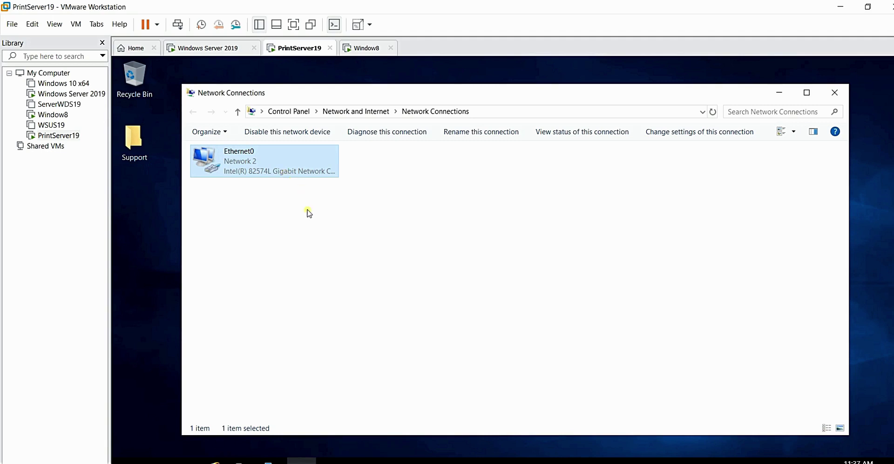
- Ping 192.168.64.139 from a Command Prompt to test connectivity with the domain server, and close the prompt
click(166, 256)
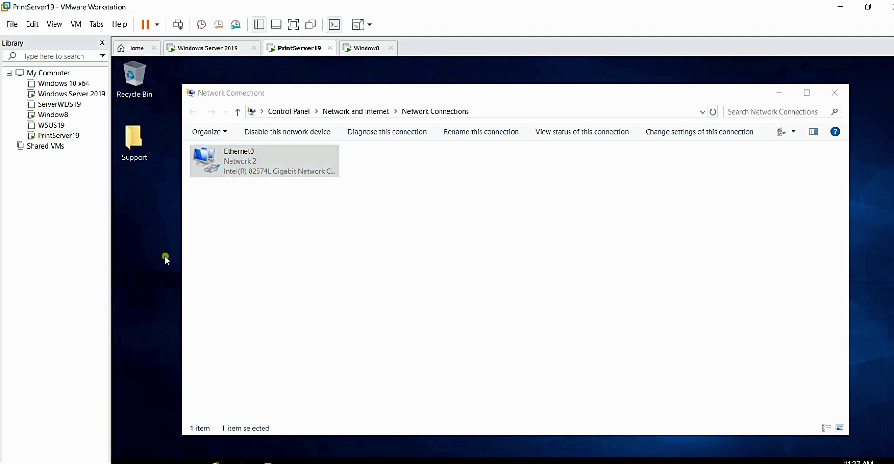
key(super+r)
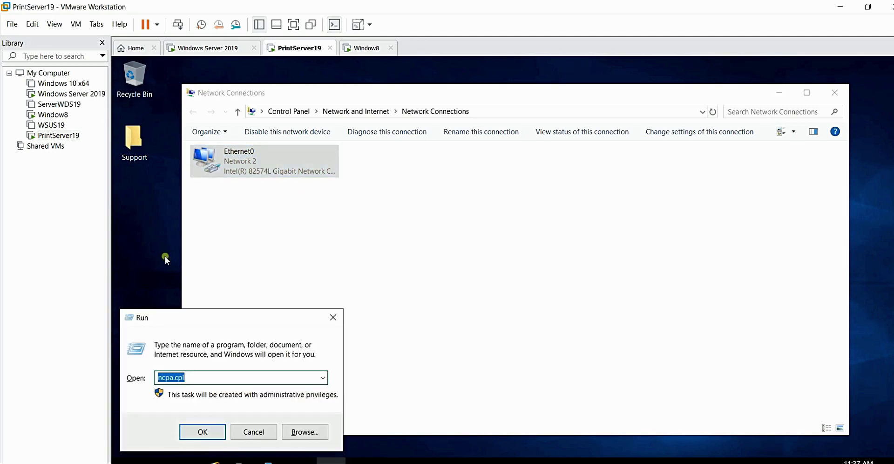
text(v)
key(BackSpace)
text(cmd)
key(Return)
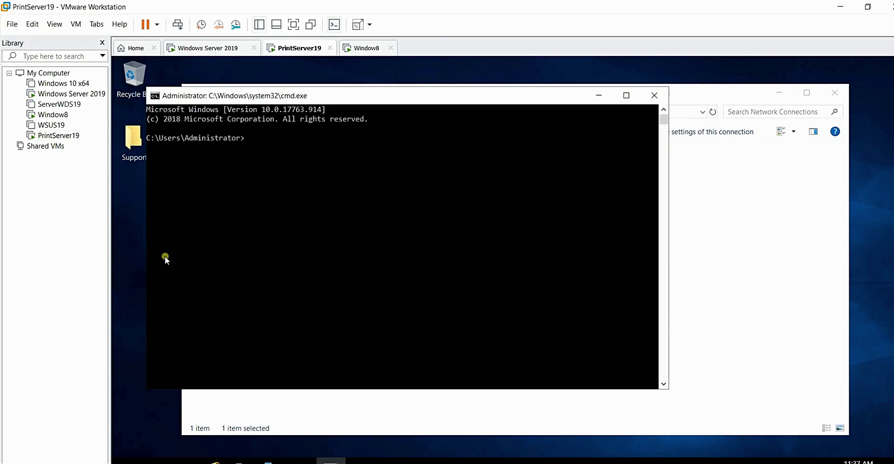
text(Ping 192)
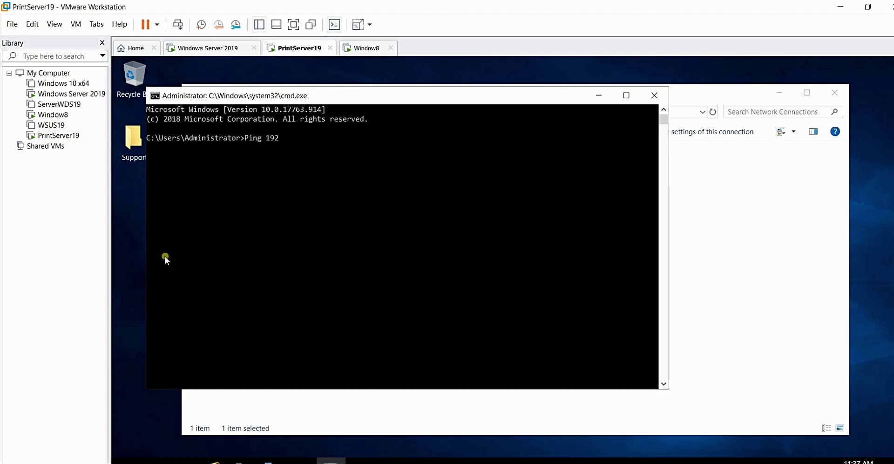
text(.168.64.139)
key(Return)
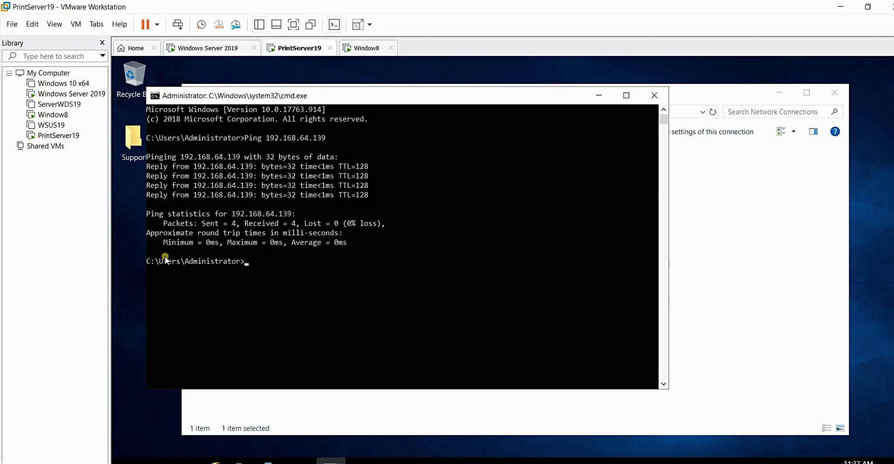
click(654, 95)
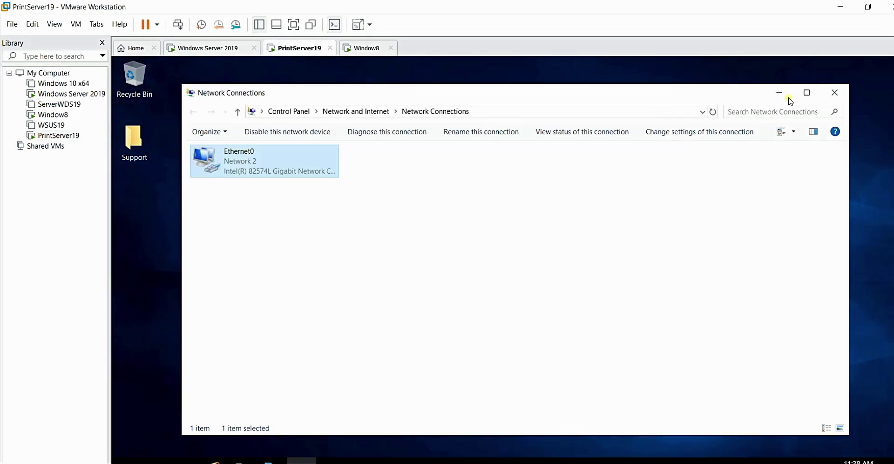
- Close Network Connections and open the computer name and domain change settings from This PC's system properties
click(830, 98)
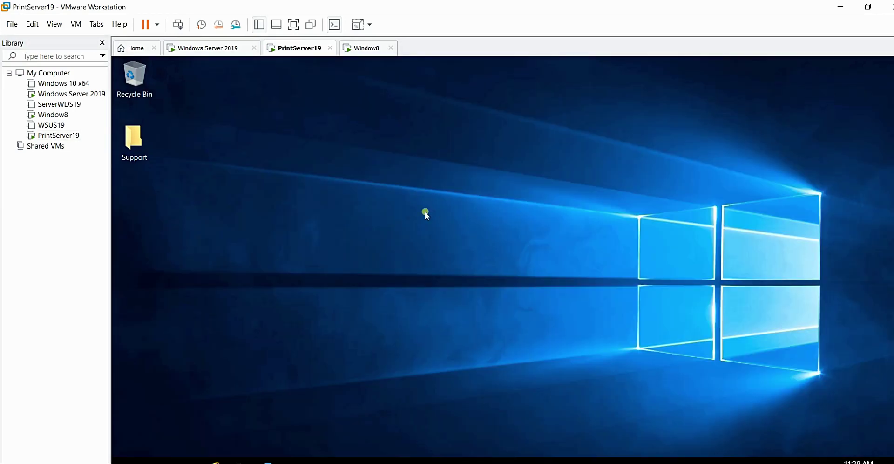
right_click(288, 159)
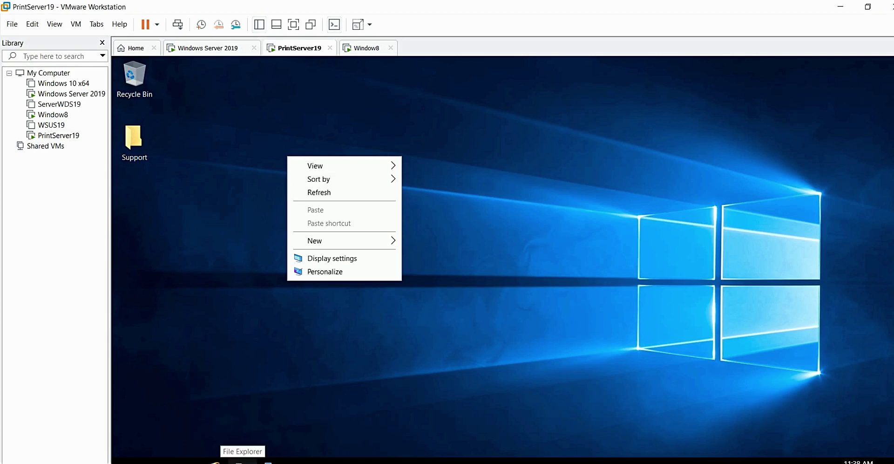
click(238, 460)
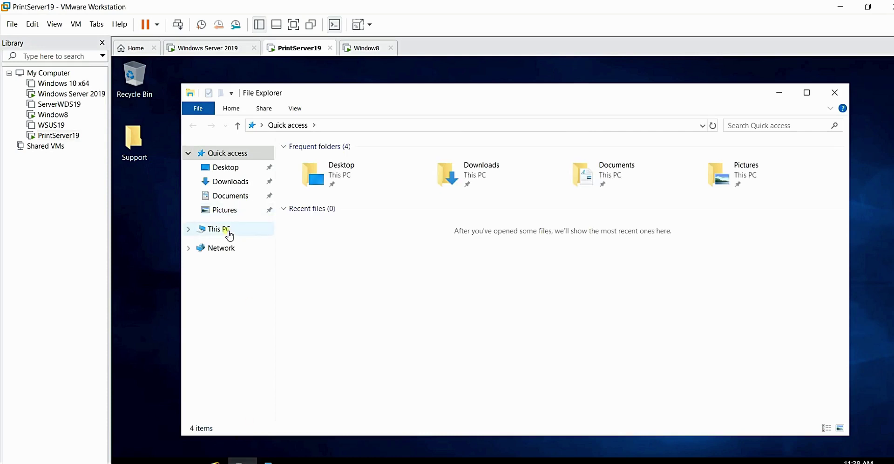
right_click(227, 230)
click(261, 390)
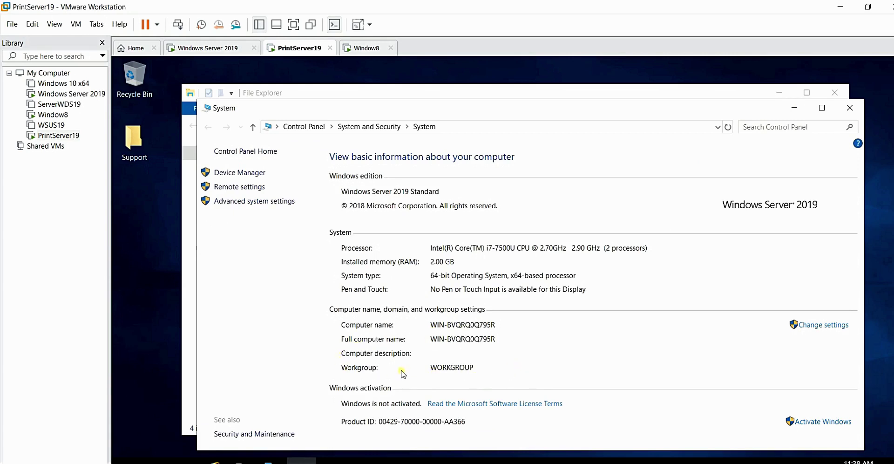
click(828, 329)
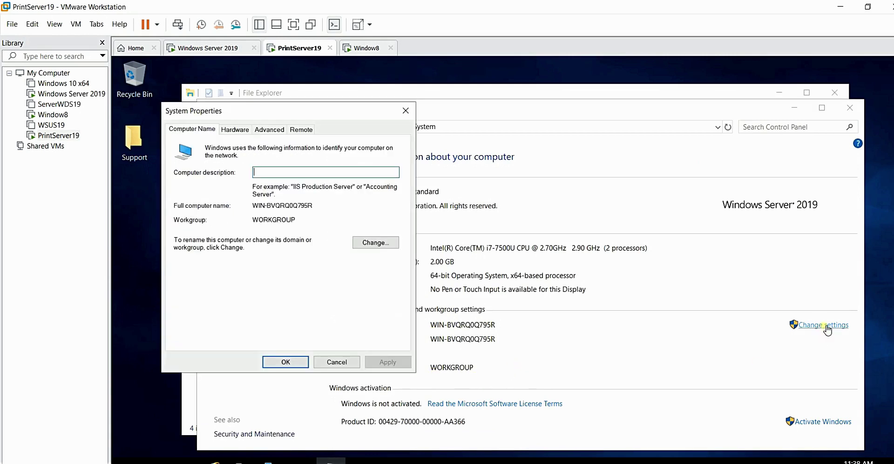
click(381, 243)
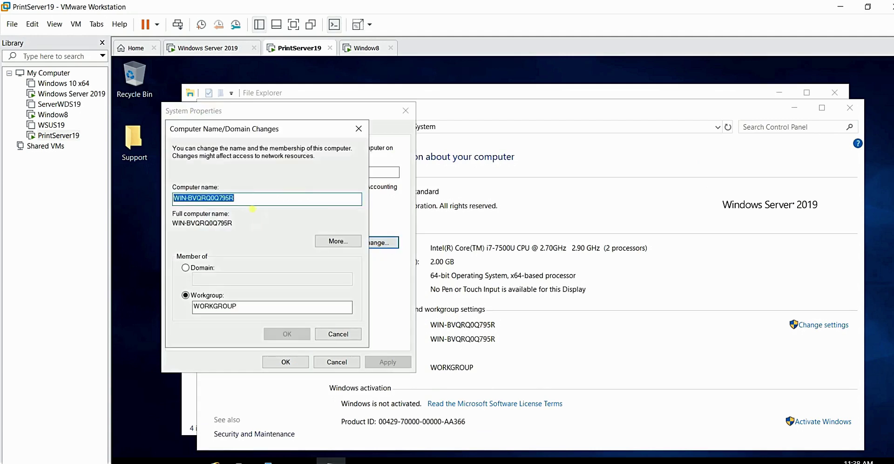
- Replace the computer name with PrintServer19
drag(251, 201, 158, 206)
text(P)
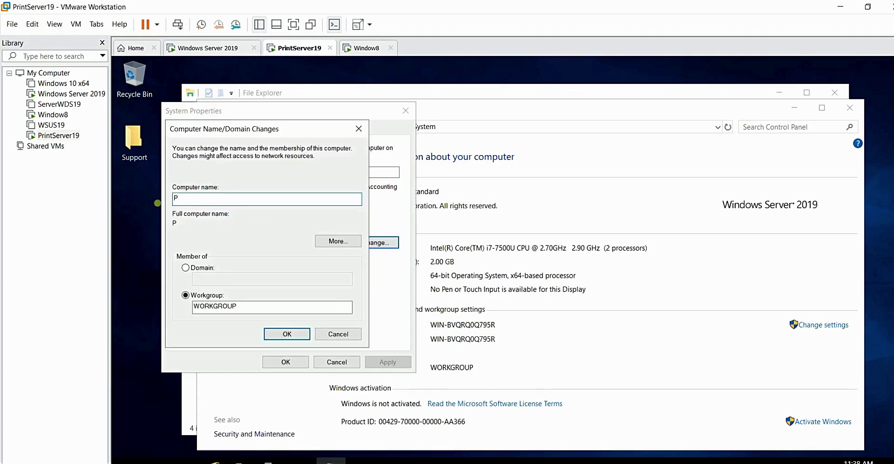
text(rintServer19)
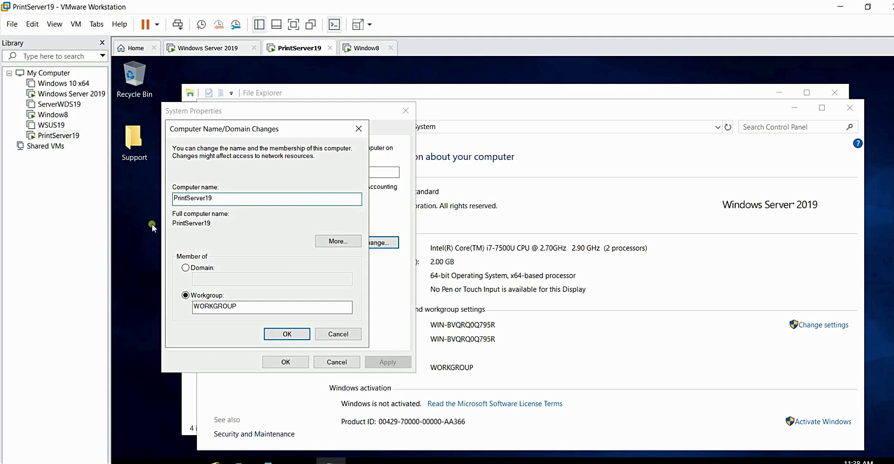
- Switch the computer's membership from workgroup to domain and enter the domain name
click(186, 268)
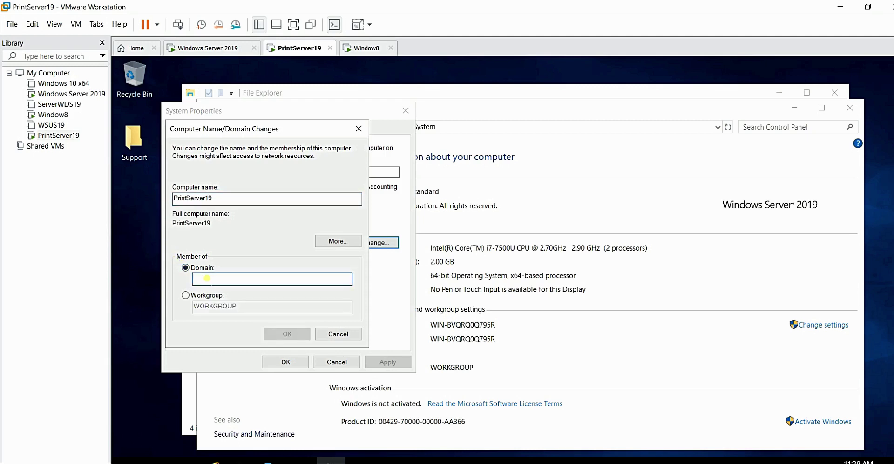
text(Avn)
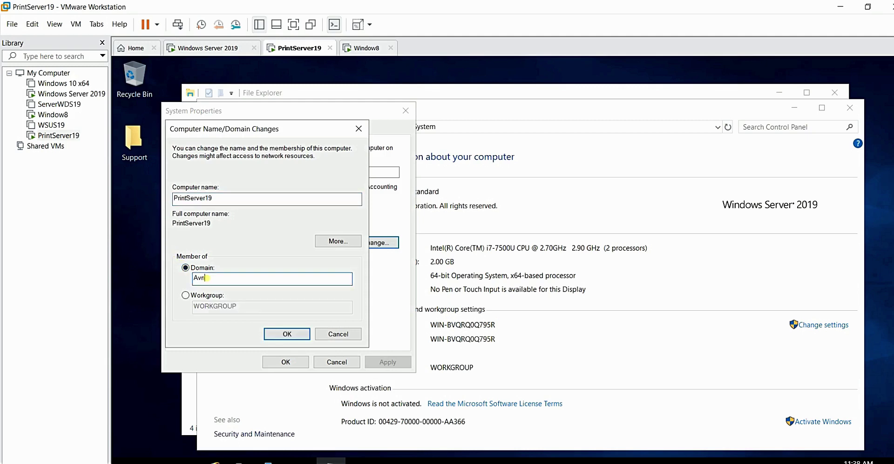